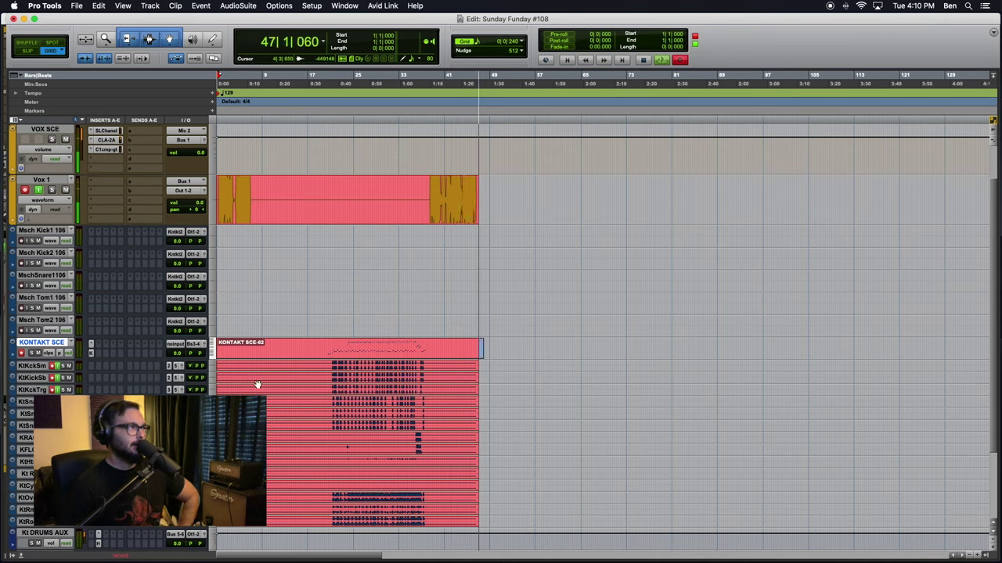
Look over the Msch kick, snare and tom clips and the KONTAKT SCE MIDI clip from bar 177 onward.
scroll(400, 400, "right", 15)
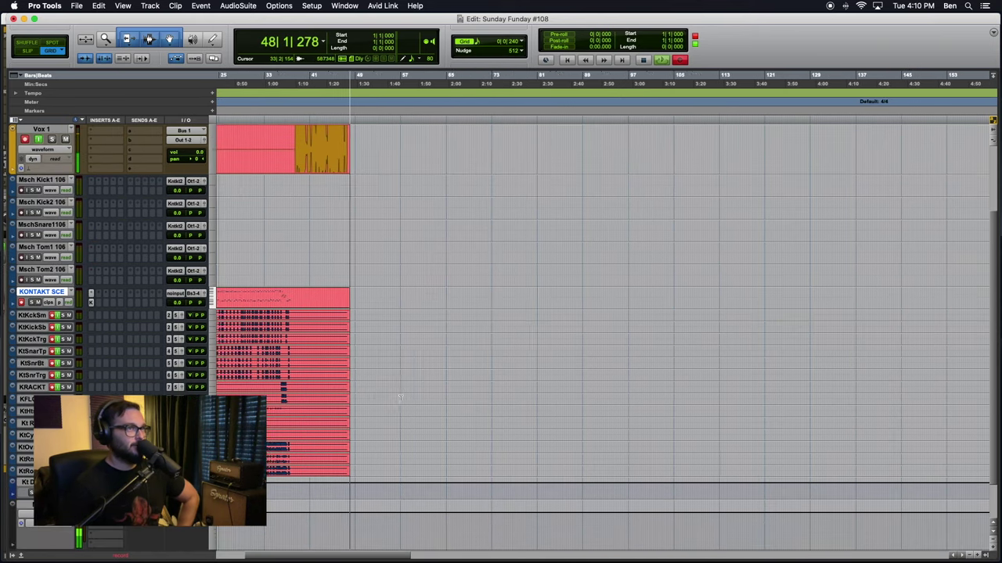
scroll(401, 399, "down", 3)
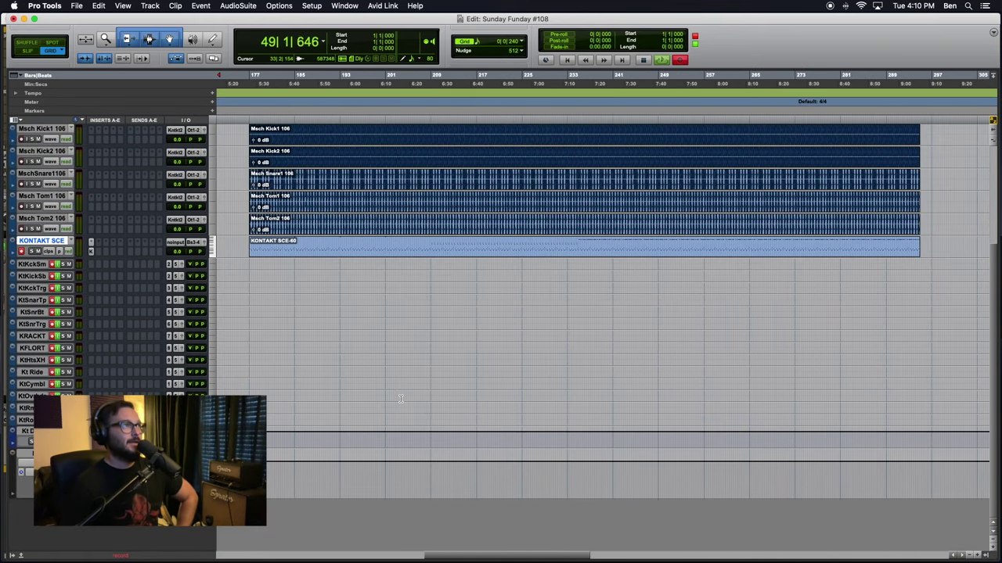
scroll(401, 399, "right", 2)
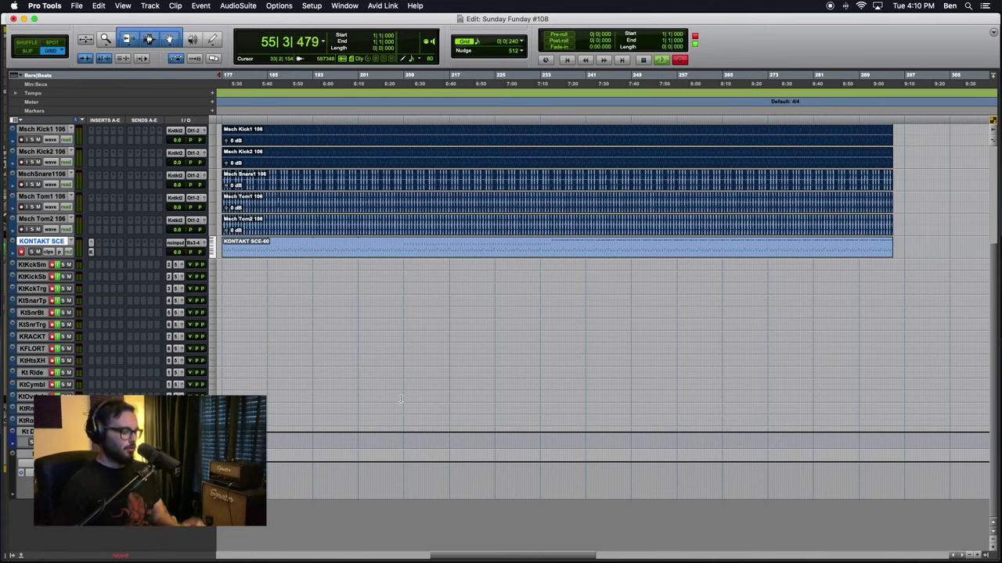
scroll(401, 399, "up", 5)
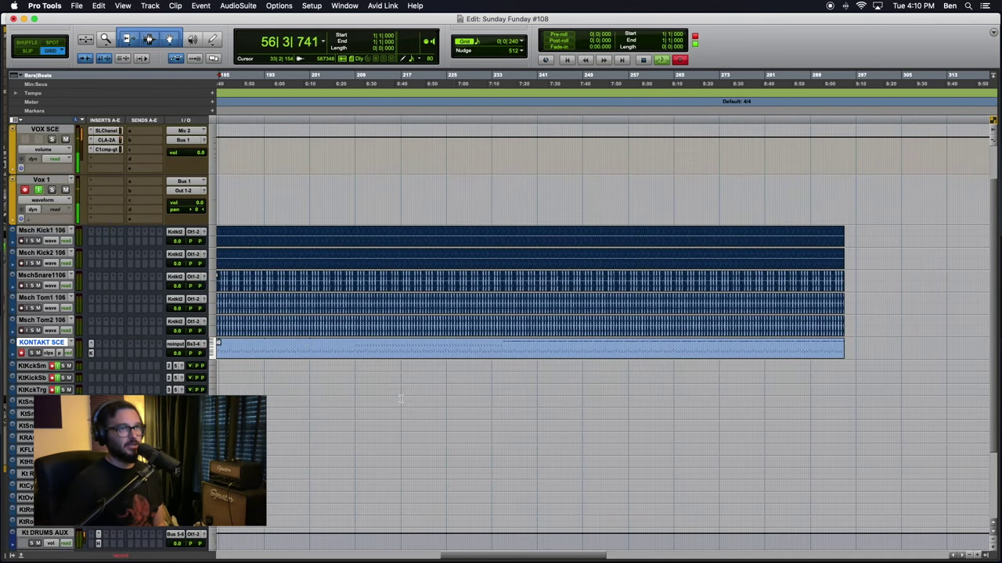
scroll(401, 399, "left", 5)
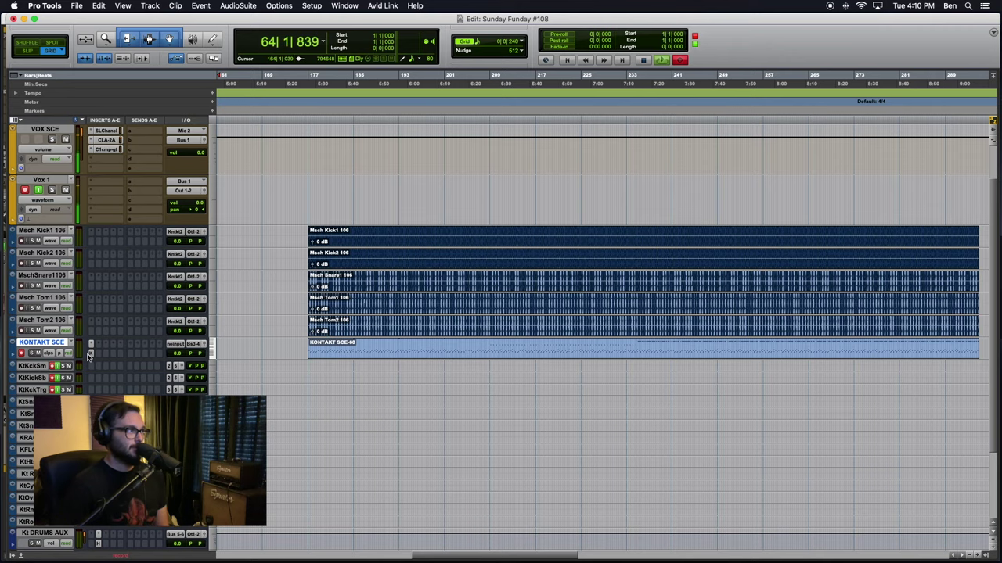
scroll(351, 456, "left", 12)
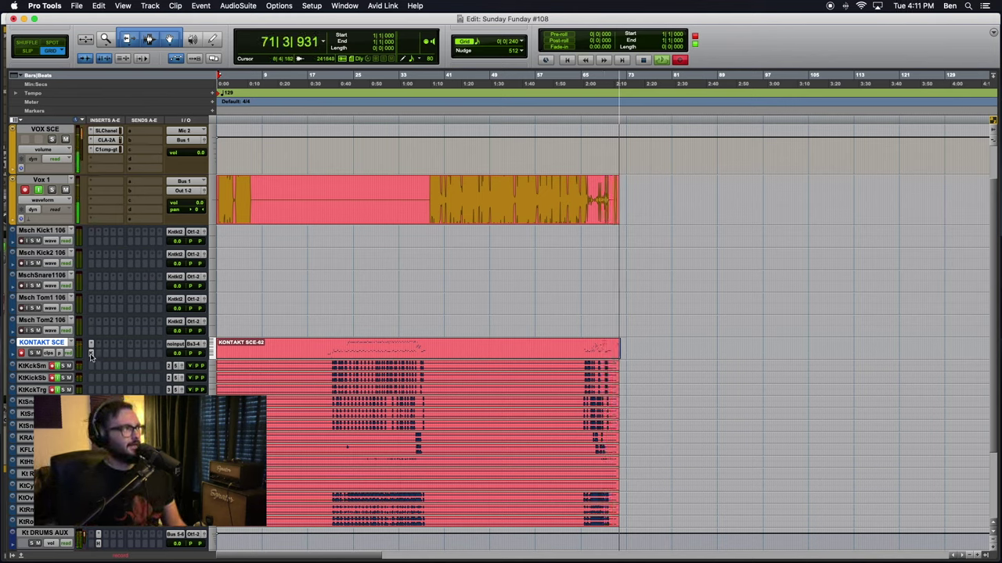
Open the Kontakt instrument of the KONTAKT SCE track, reduce it to the compact instrument view and move its window lower.
key("ctrl+alt+super+w")
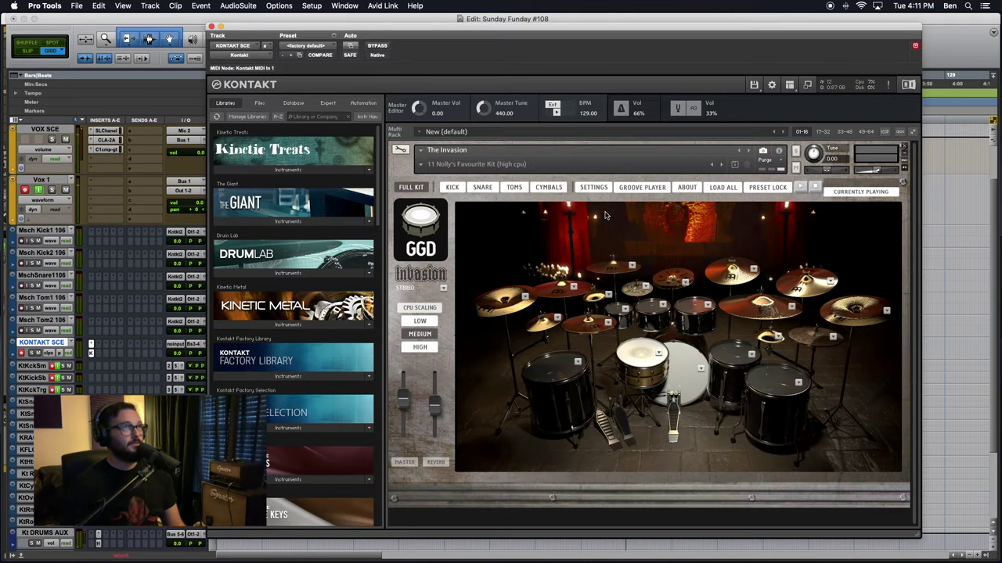
left_click(807, 86)
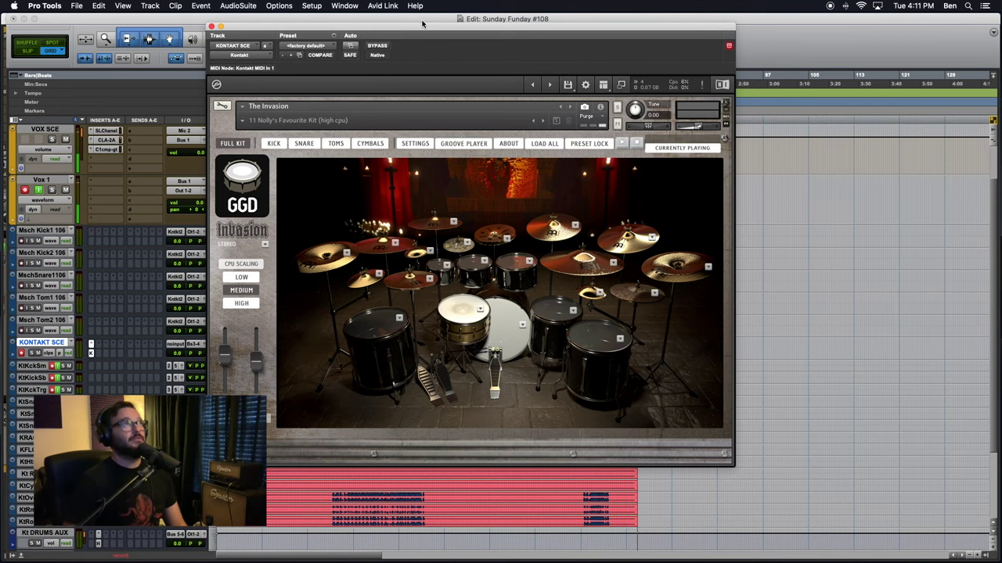
left_click_drag(422, 23, 482, 104)
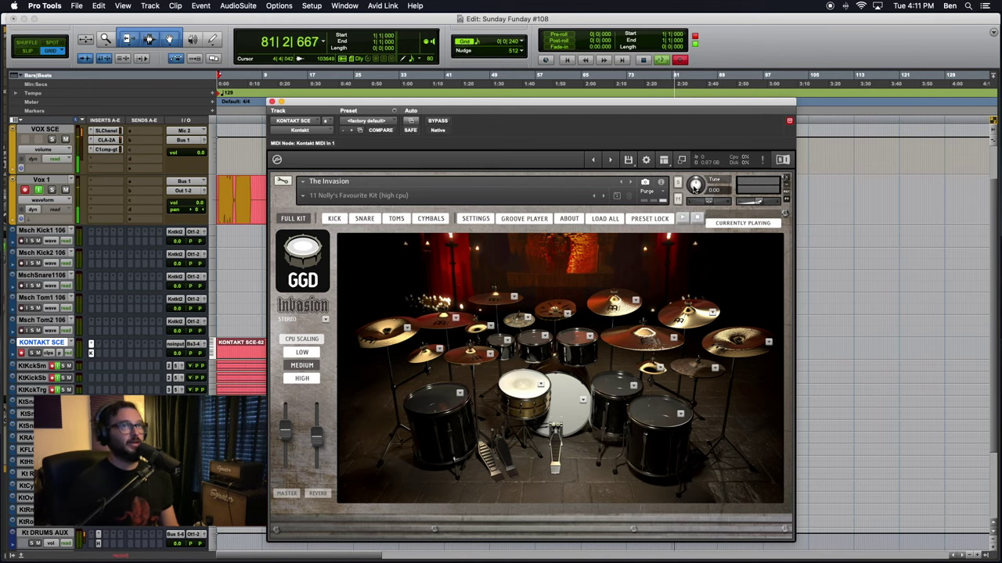
Review the kick, snare, toms and cymbals mixer pages of The Invasion kit and close the plug-in window.
left_click(335, 219)
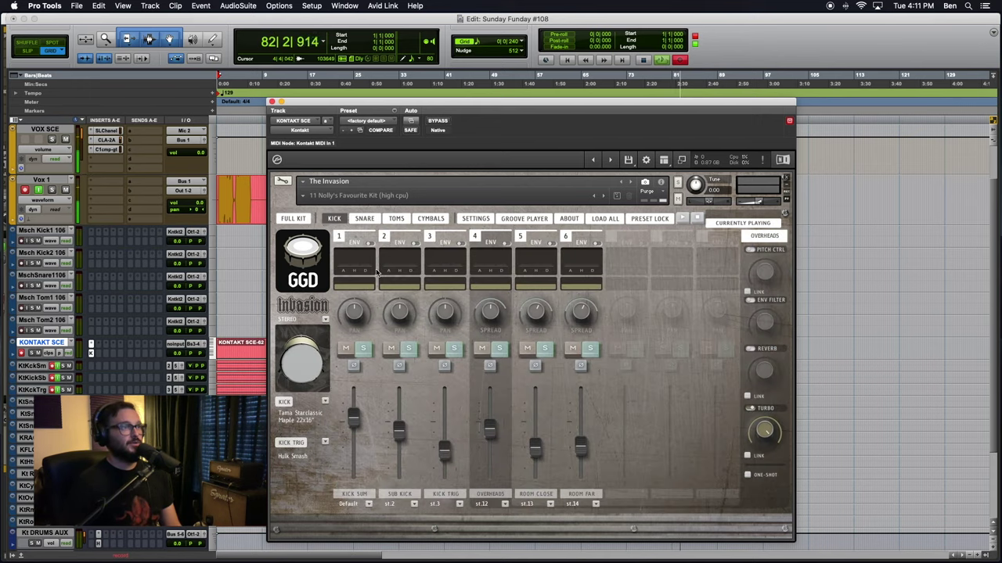
left_click(365, 219)
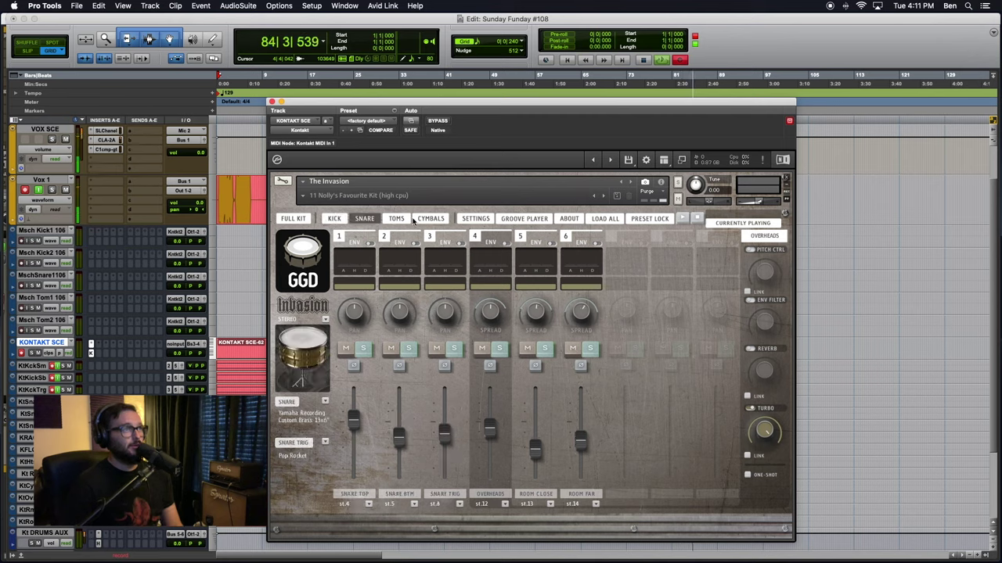
left_click(398, 220)
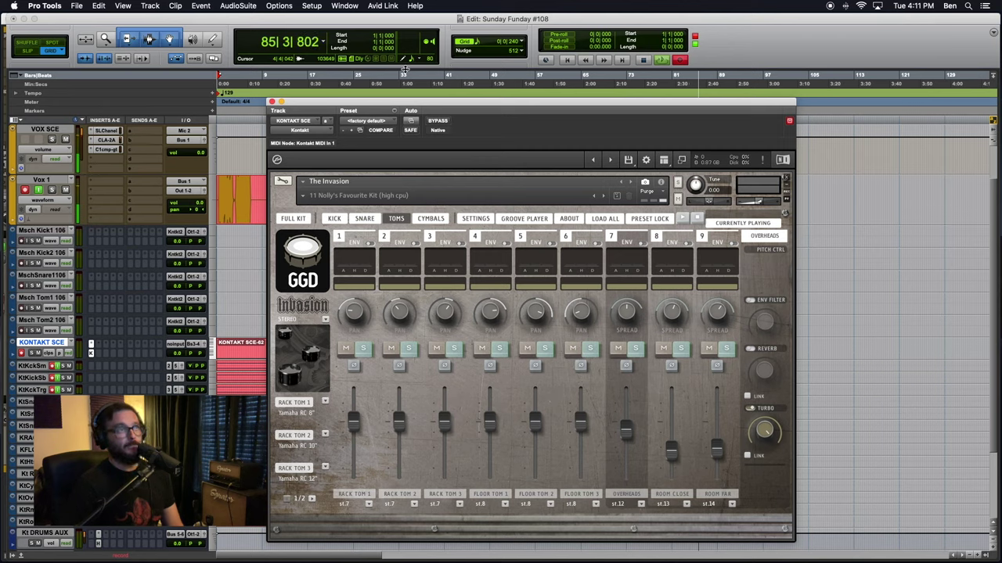
left_click(431, 219)
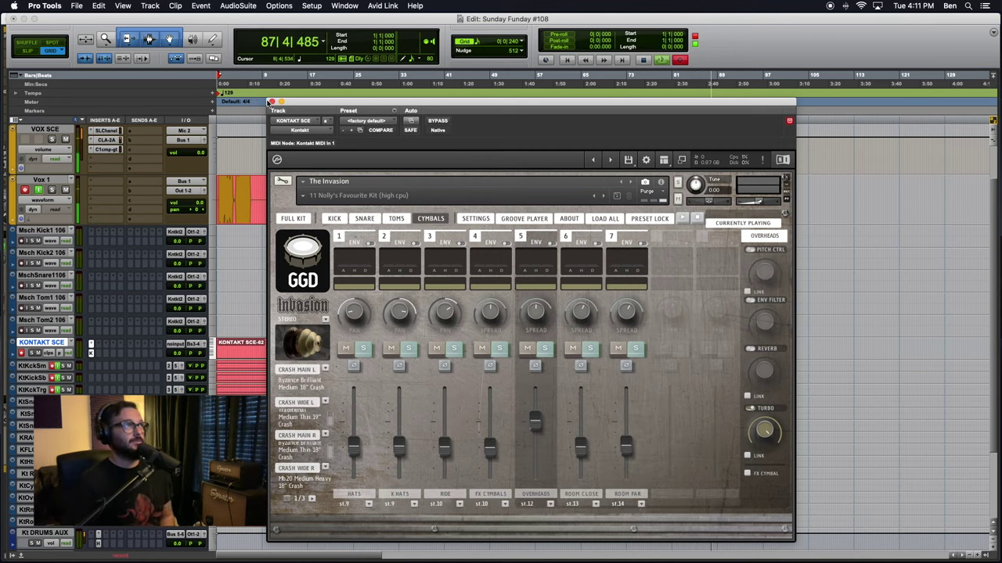
left_click(271, 103)
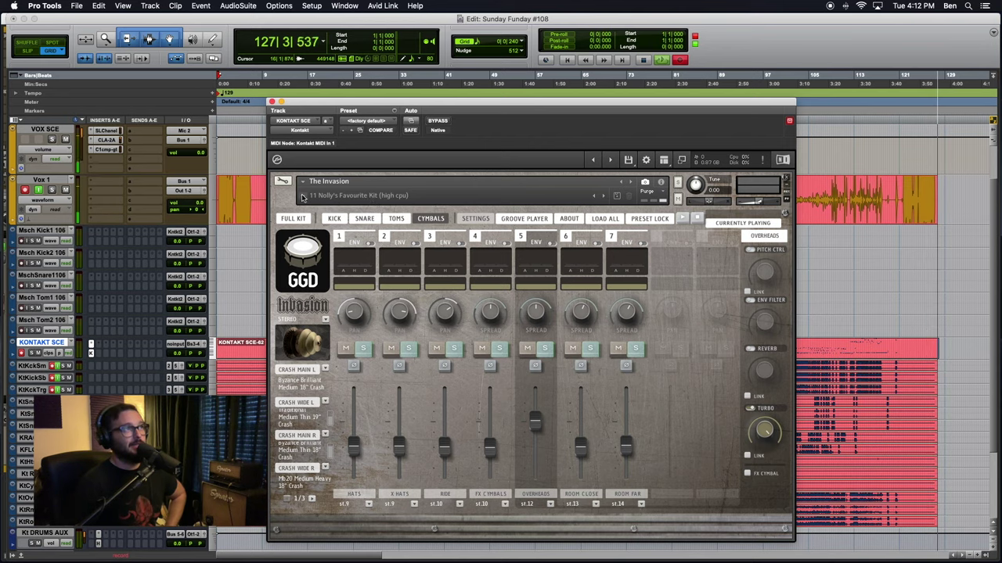
Show the full kit view of The Invasion and look through its list of kit presets without choosing one.
left_click(289, 220)
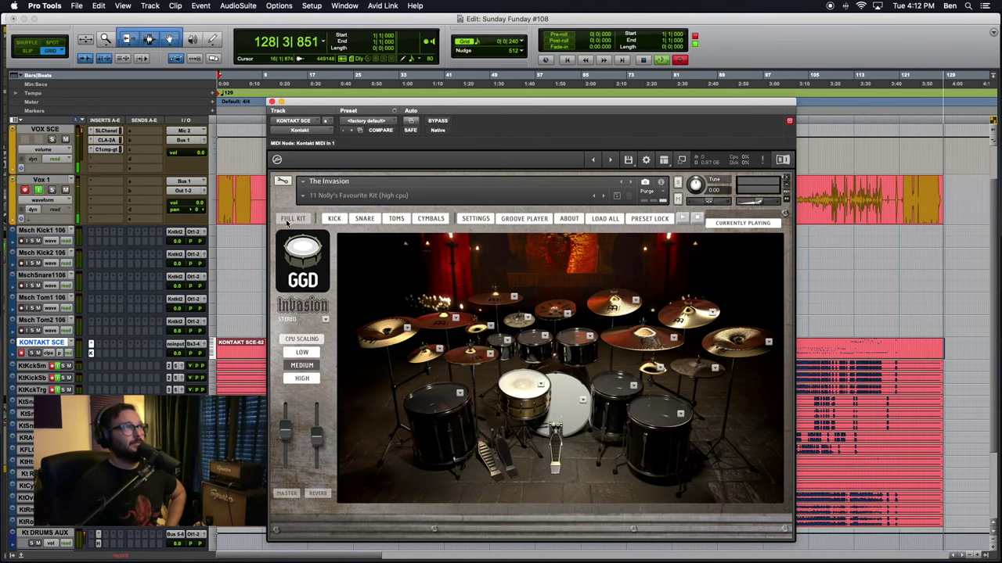
left_click(341, 195)
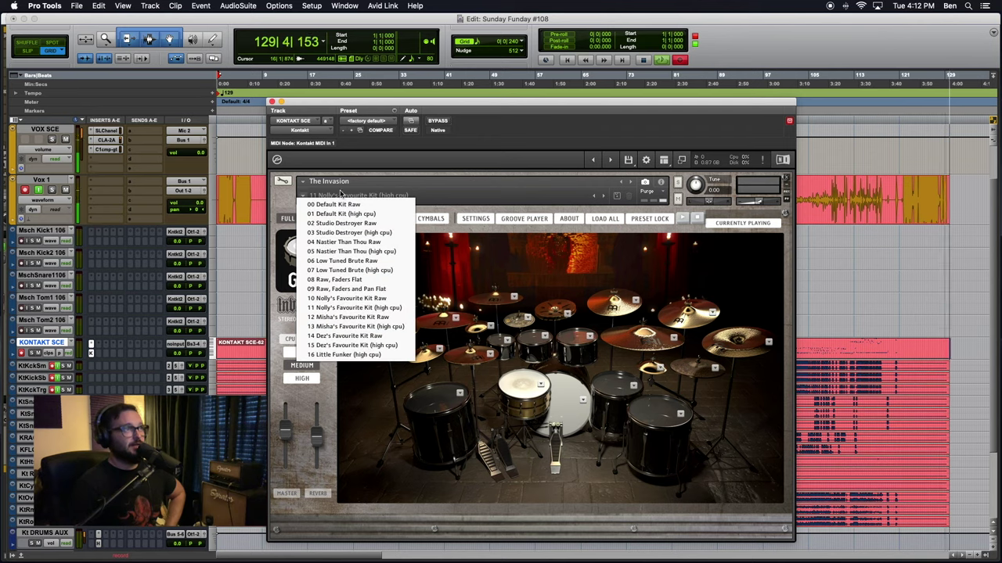
left_click(439, 204)
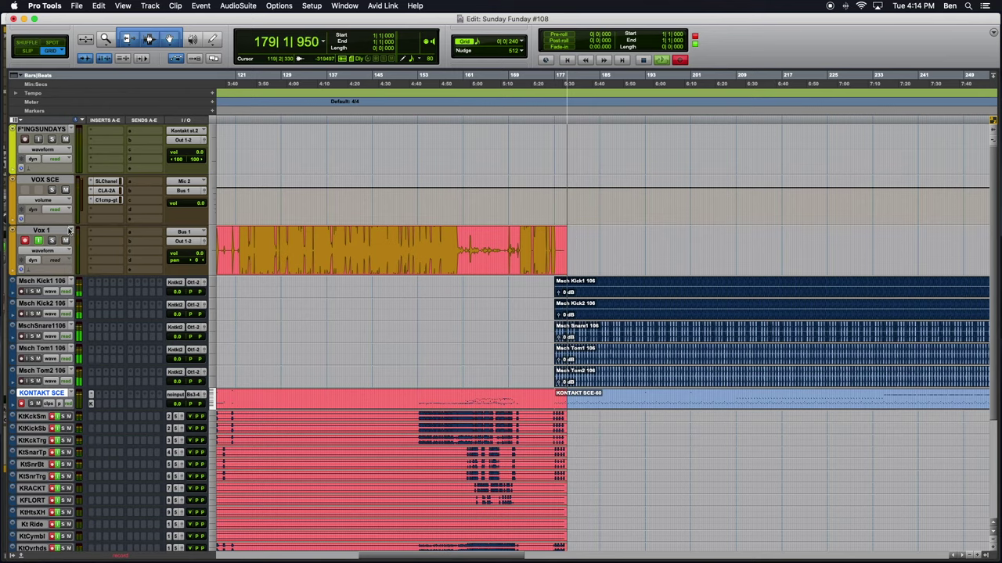
Examine the recording on the individual Kontakt drum tracks where the Msch clips begin at bar 177.
scroll(331, 369, "down", 5)
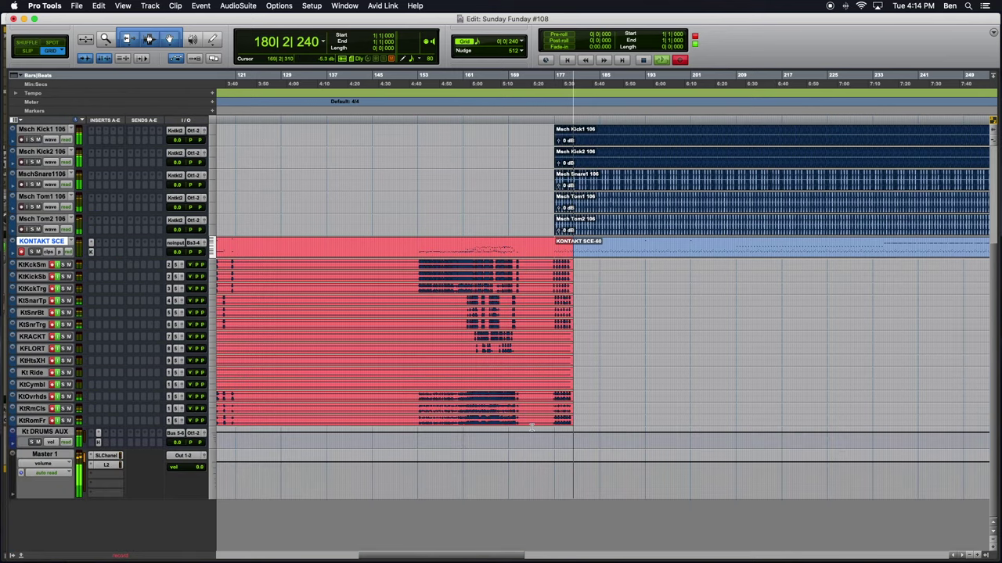
scroll(530, 426, "right", 3)
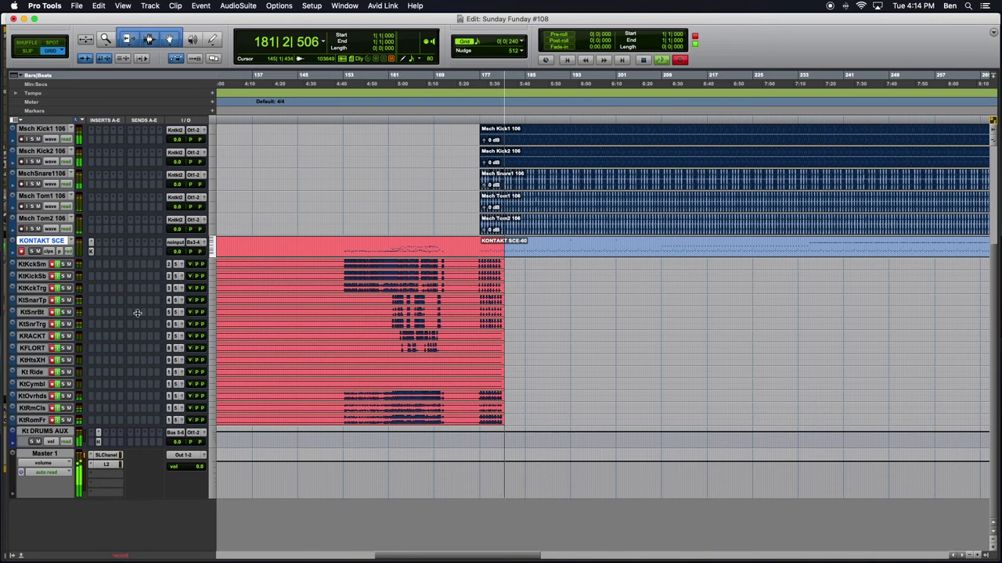
scroll(432, 309, "right", 3)
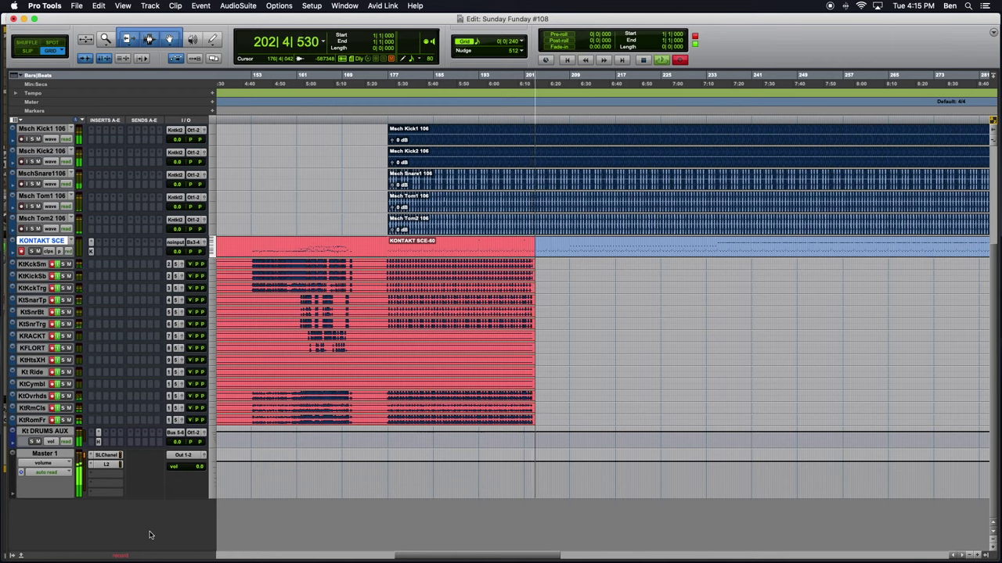
Show the Mix window and inspect the MschT2106, Kontakt kick and Kontakt snare channels one by one up to KtSnareTrig.
key("super+equal")
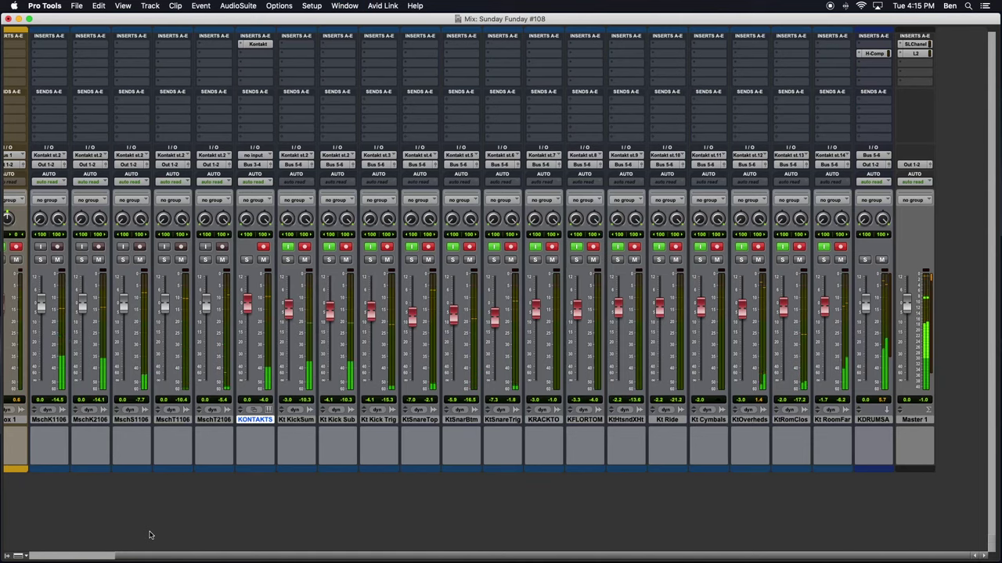
left_click(214, 420)
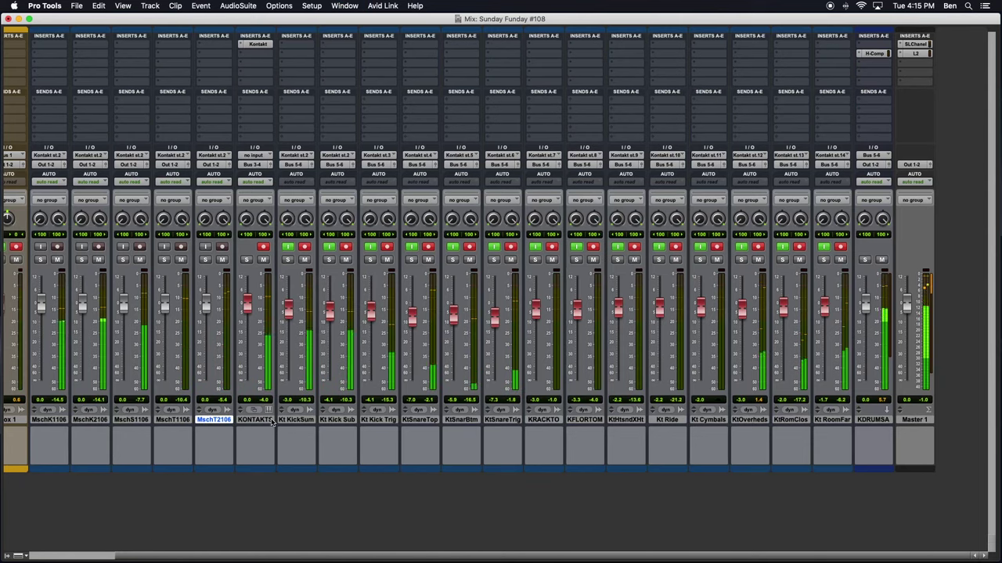
left_click(291, 420)
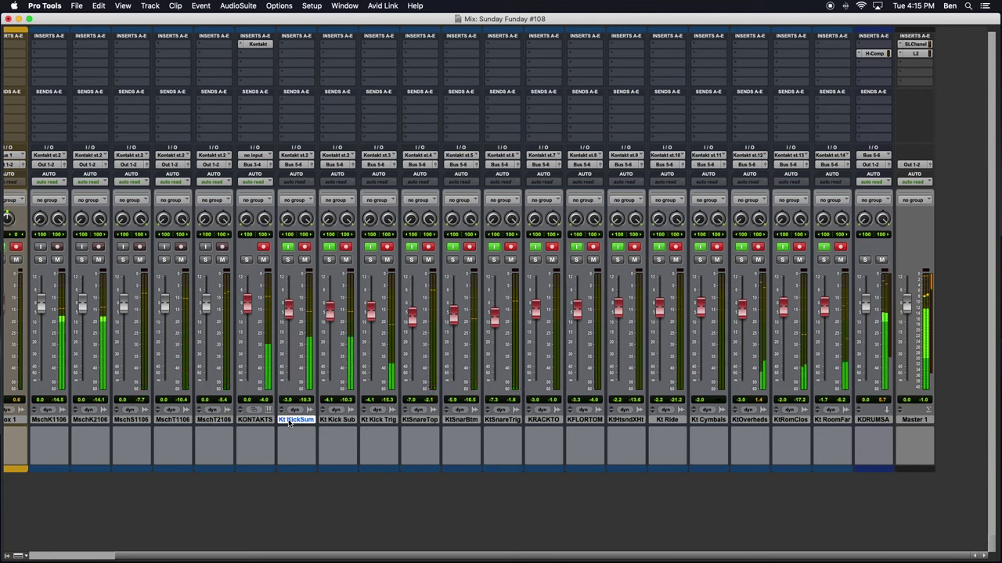
left_click(342, 421)
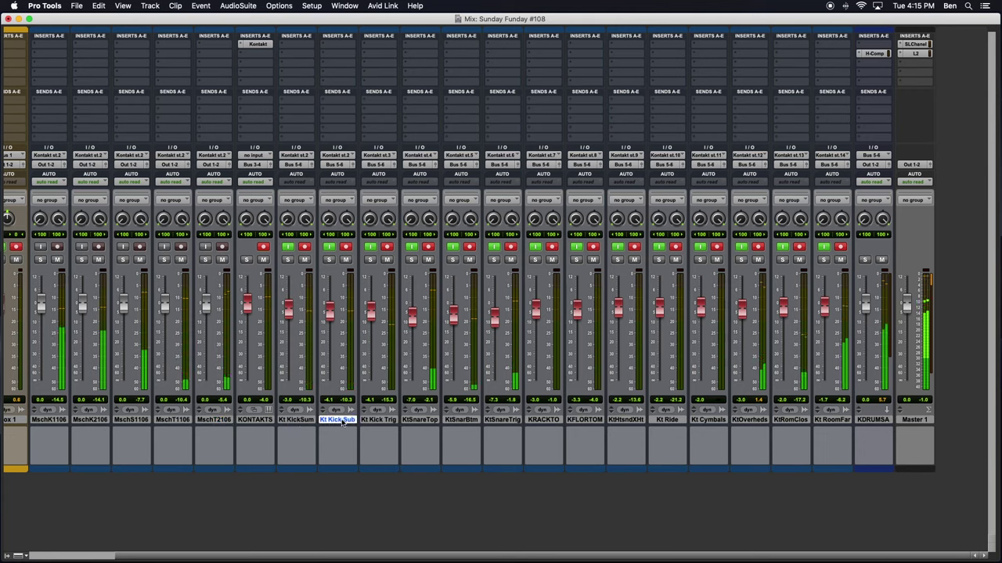
left_click(389, 420)
left_click(426, 420)
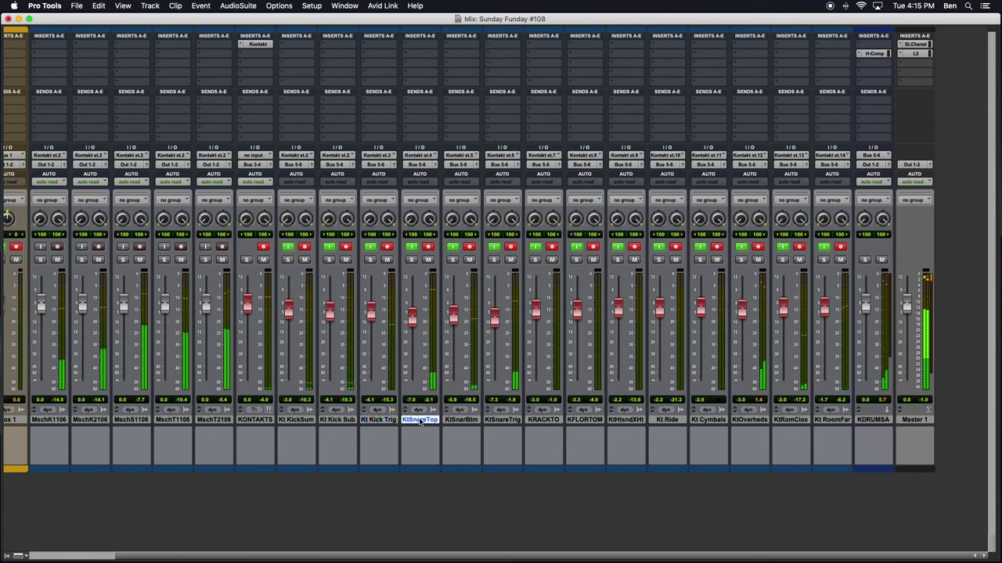
left_click(457, 421)
left_click(498, 422)
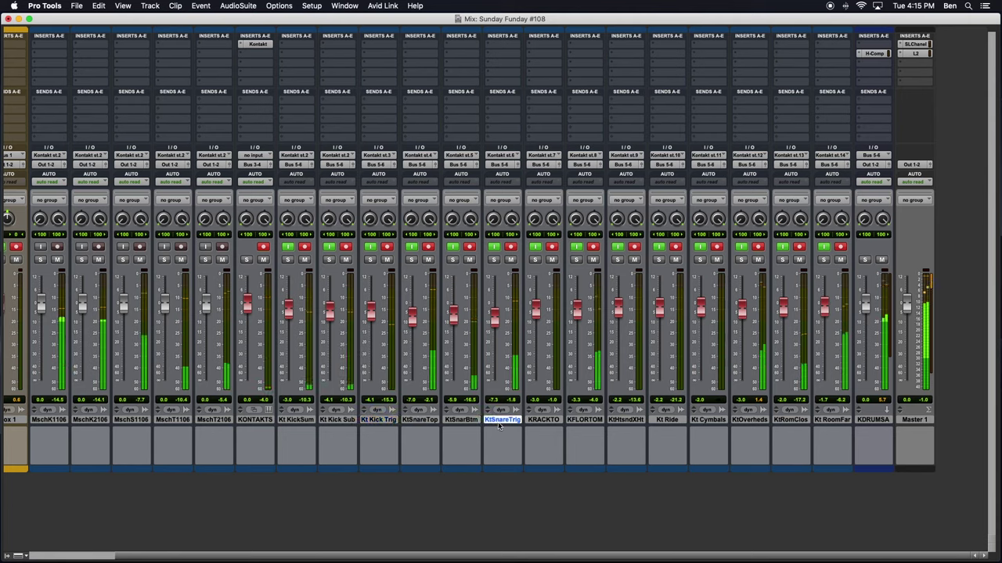
Inspect the tom, hi-hat, ride, cymbal, overhead, room and drum aux channels one by one and return to the Edit window.
left_click(540, 421)
left_click(585, 421)
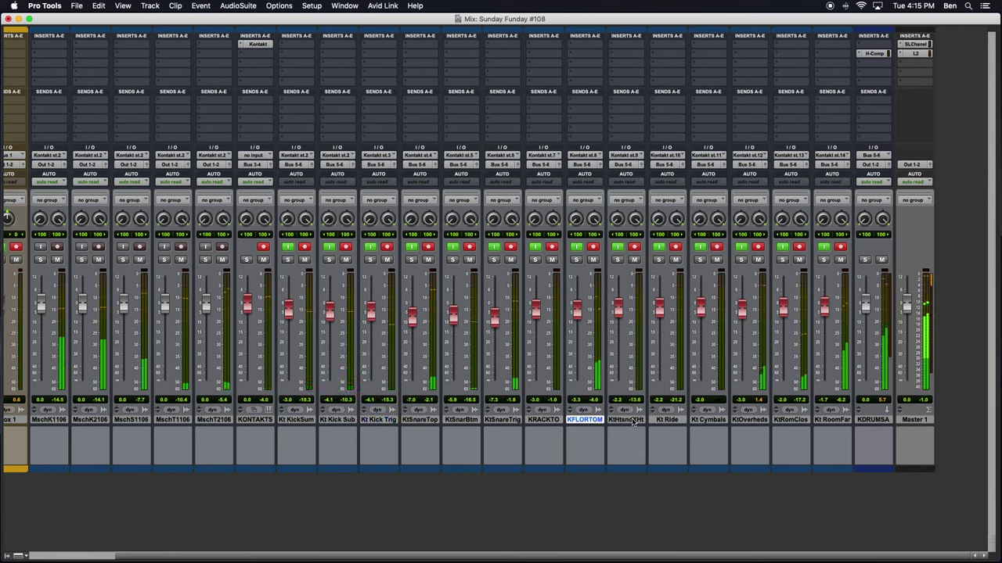
left_click(626, 420)
left_click(666, 420)
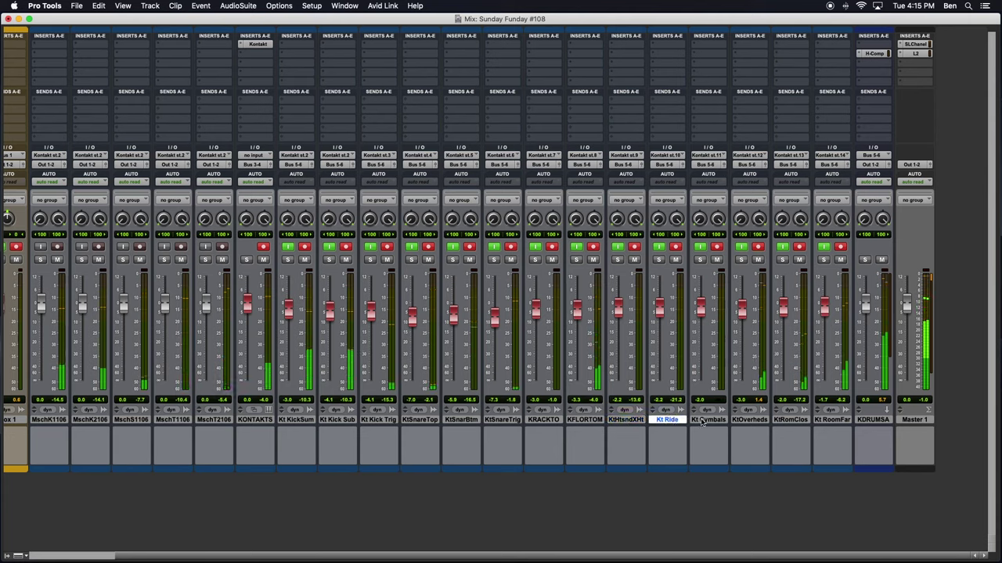
left_click(709, 420)
left_click(747, 420)
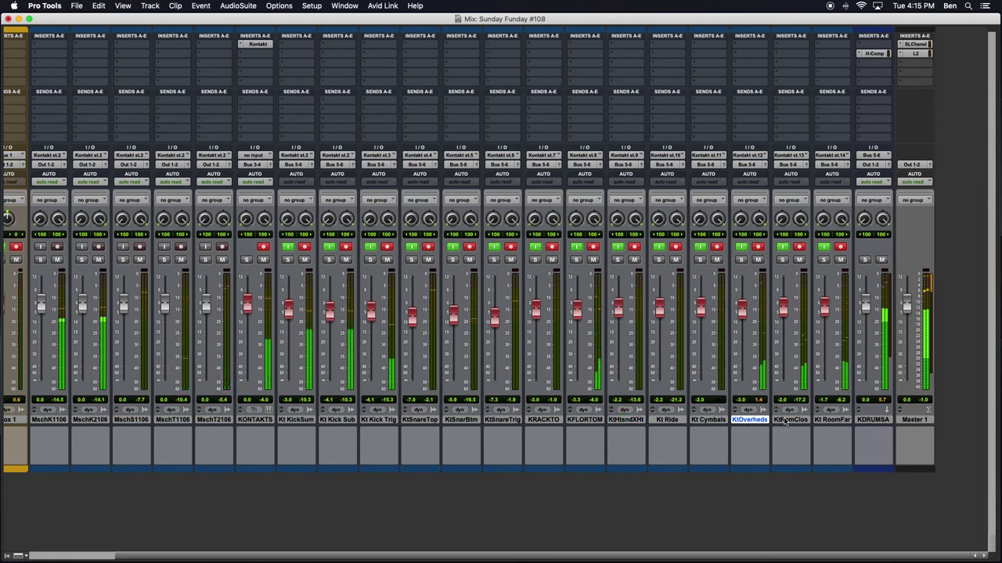
left_click(790, 420)
left_click(831, 421)
left_click(869, 421)
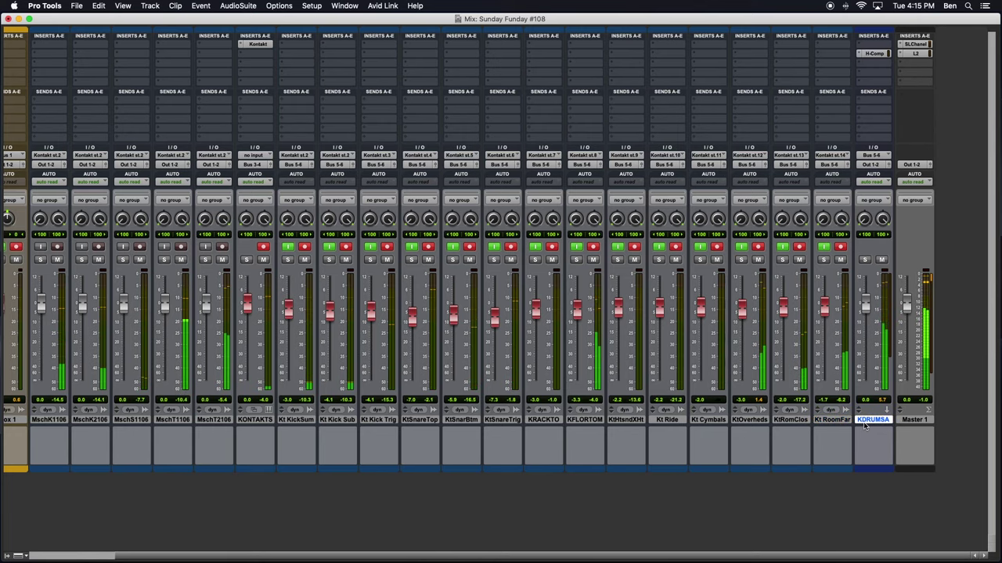
key("super+equal")
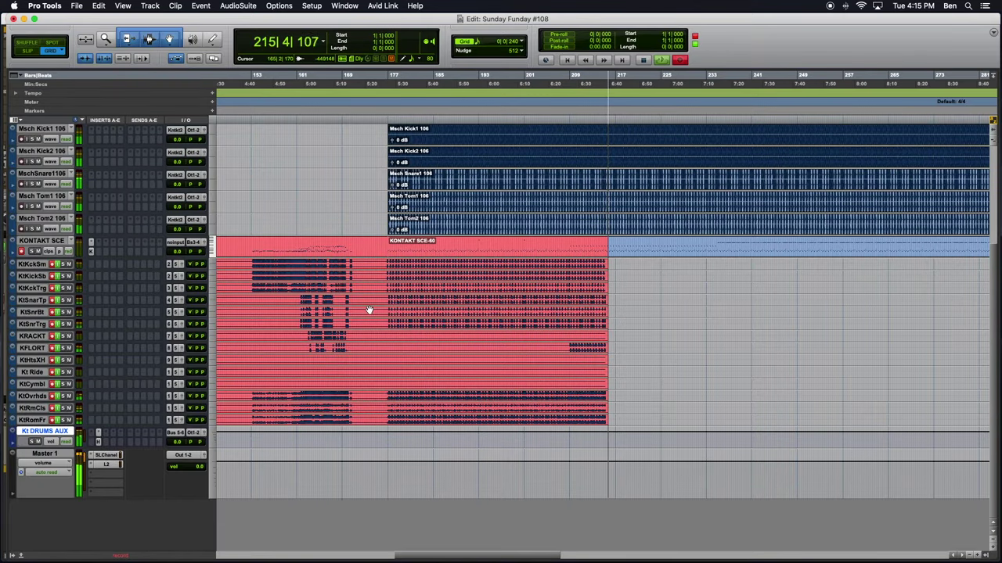
Check the Msch and KONTAKT SCE clips to their end, reopen the track's Kontakt instrument and dismiss the error dialog.
scroll(369, 311, "right", 3)
scroll(370, 310, "right", 3)
scroll(370, 311, "left", 3)
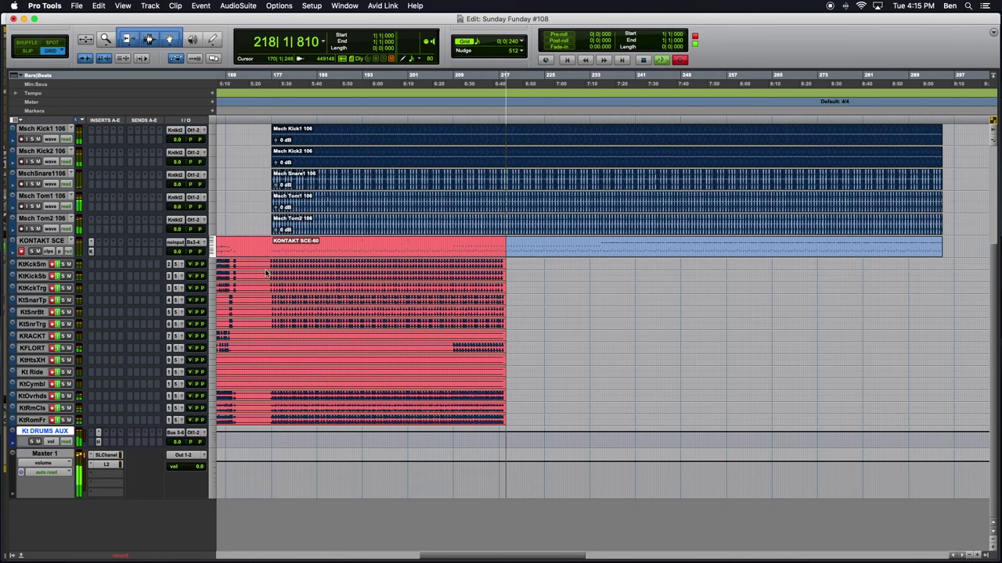
left_click(91, 252)
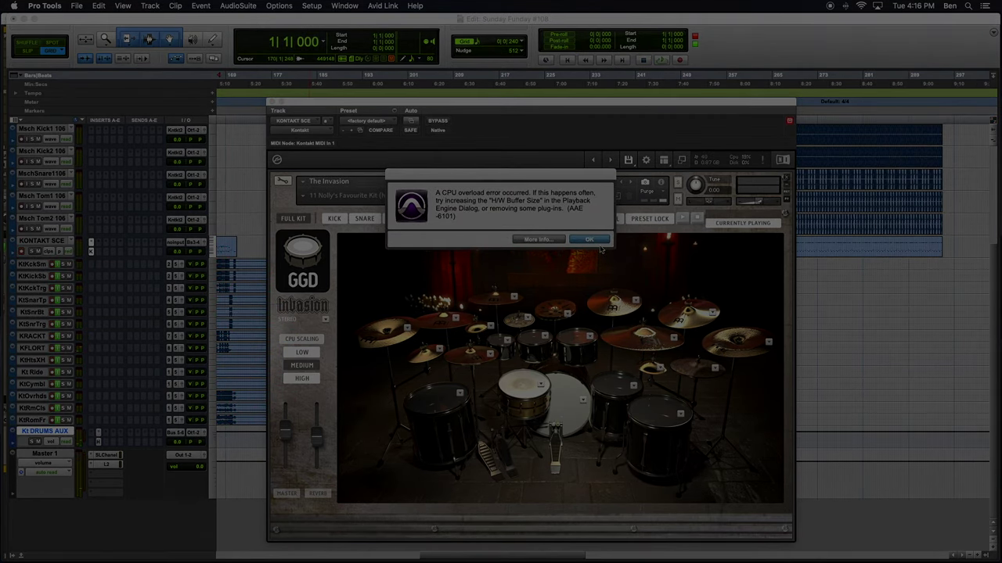
left_click(594, 243)
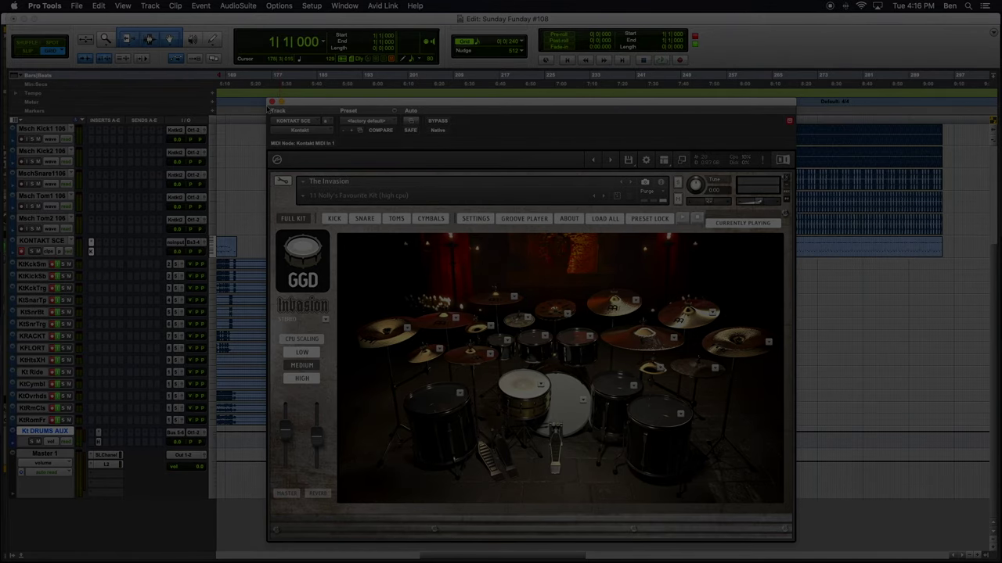